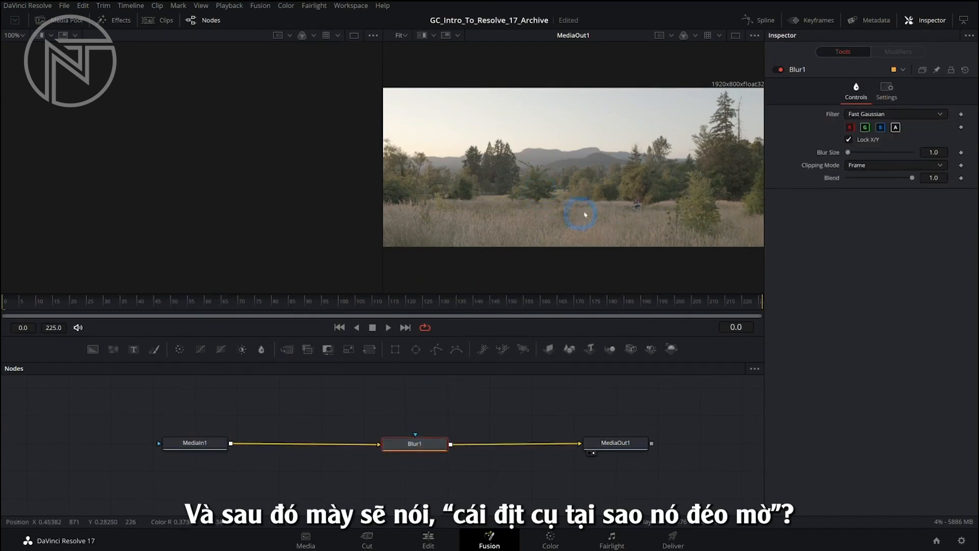
# Raise the Blur Size of the Blur1 node to about 11
pyautogui.moveTo(428, 444)
pyautogui.mouseDown()
pyautogui.moveTo(426, 410)
pyautogui.moveTo(421, 444)
pyautogui.mouseUp()
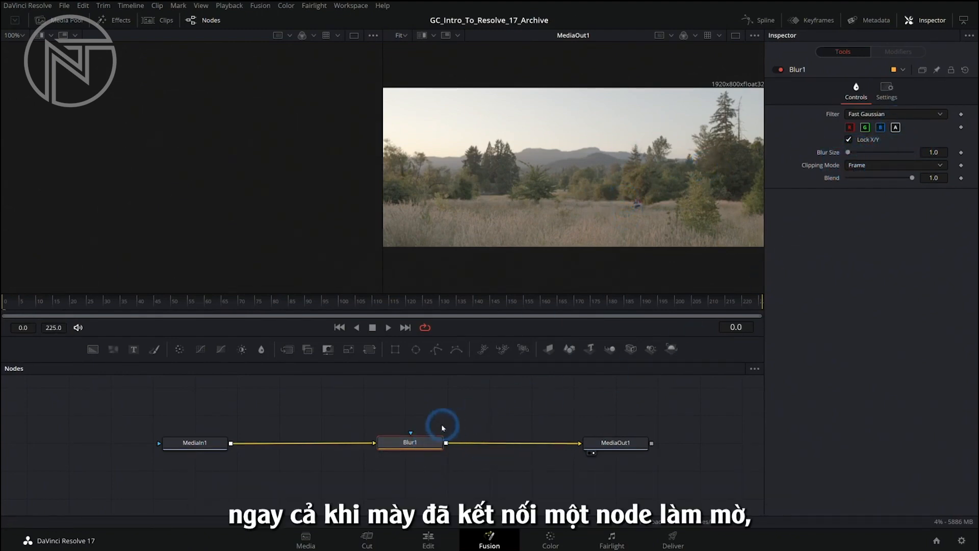
pyautogui.moveTo(424, 442); pyautogui.dragTo(418, 448)
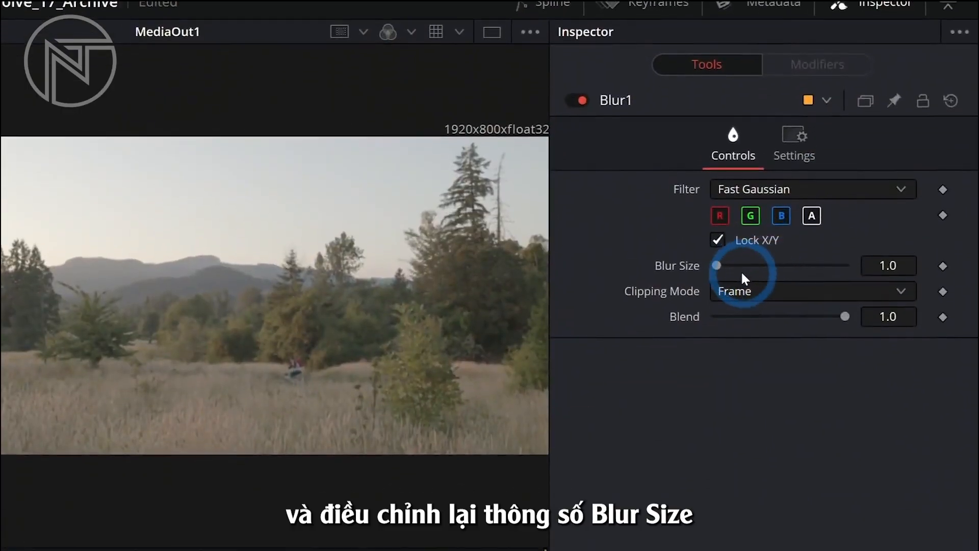
pyautogui.moveTo(848, 152); pyautogui.dragTo(851, 152)
pyautogui.moveTo(727, 274); pyautogui.dragTo(733, 274)
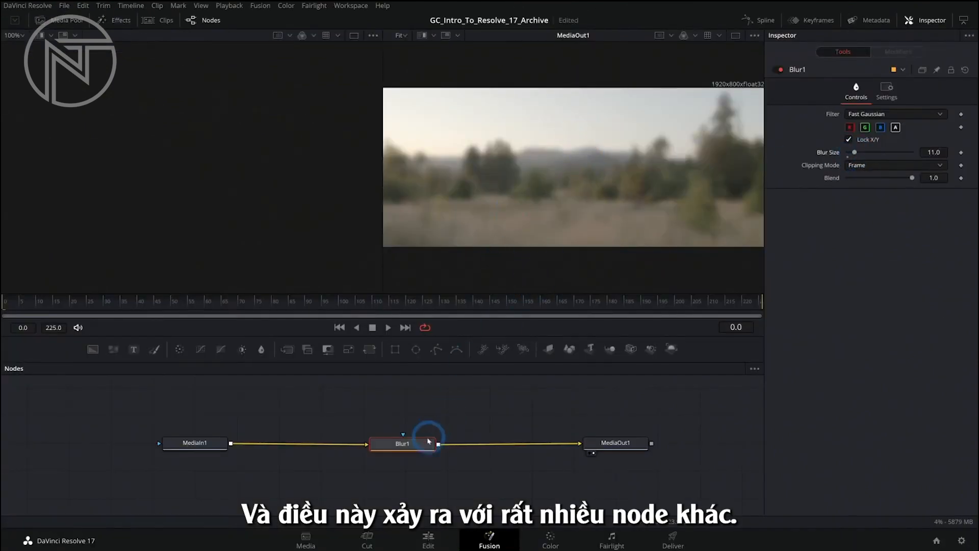
# Pull the ColorCorrector1 node out of the connection between MediaIn1 and MediaOut1 and leave it unconnected
pyautogui.moveTo(428, 441)
pyautogui.mouseDown()
pyautogui.moveTo(426, 418)
pyautogui.moveTo(417, 444)
pyautogui.mouseUp()
pyautogui.click(417, 445)
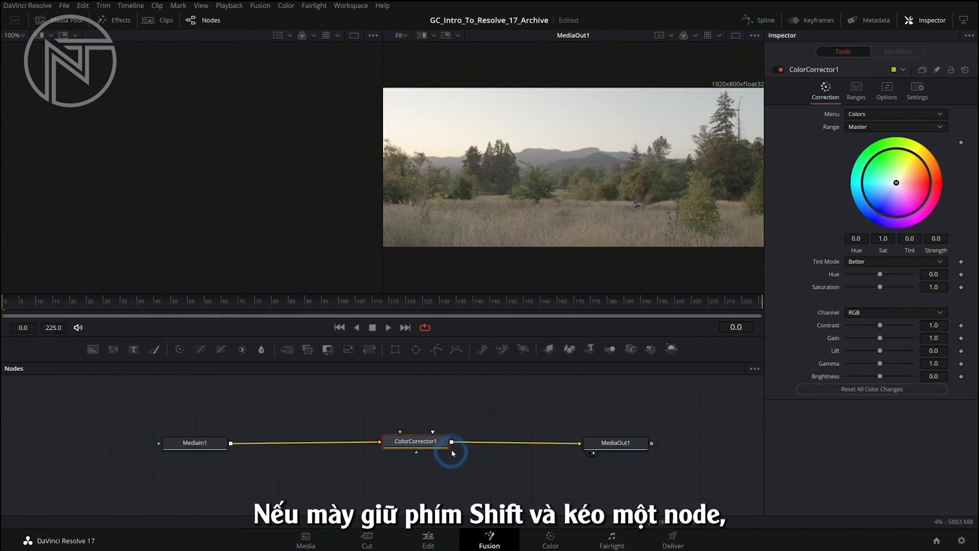
pyautogui.moveTo(440, 446); pyautogui.dragTo(435, 411)
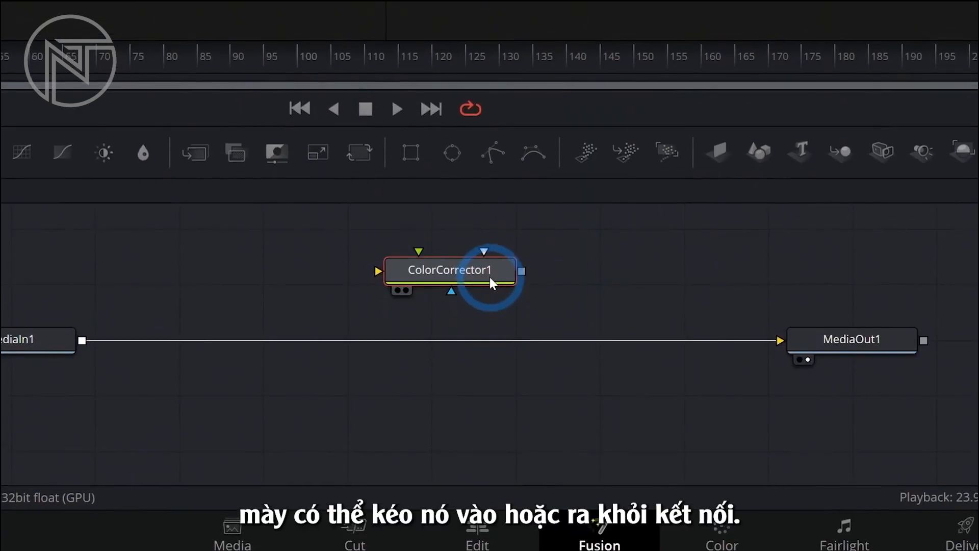
pyautogui.moveTo(489, 277)
pyautogui.mouseDown()
pyautogui.moveTo(639, 291)
pyautogui.moveTo(492, 294)
pyautogui.mouseUp()
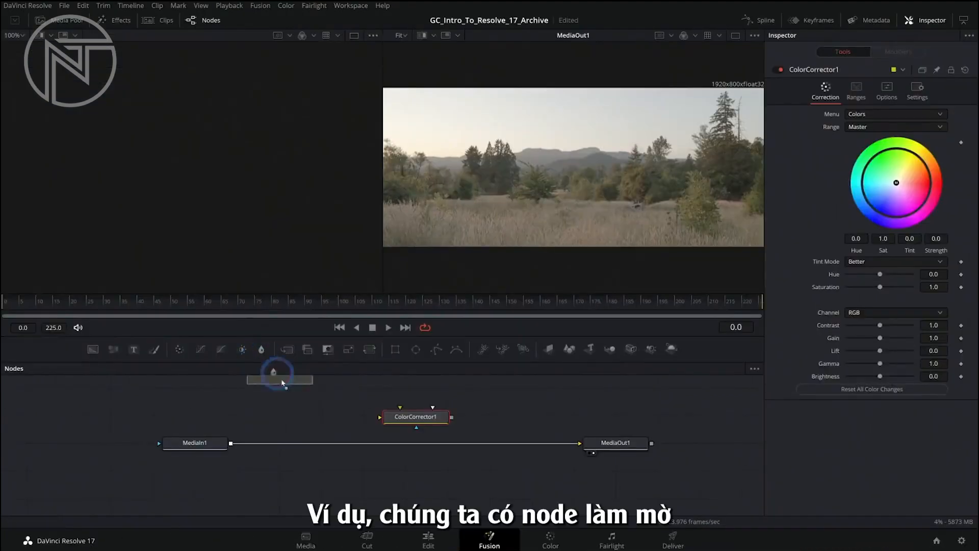
# Insert a Blur node between MediaIn1 and MediaOut1, and place ColorCorrector1 on the connection between Blur1 and MediaOut1
pyautogui.click(142, 147)
pyautogui.moveTo(503, 444); pyautogui.dragTo(284, 400)
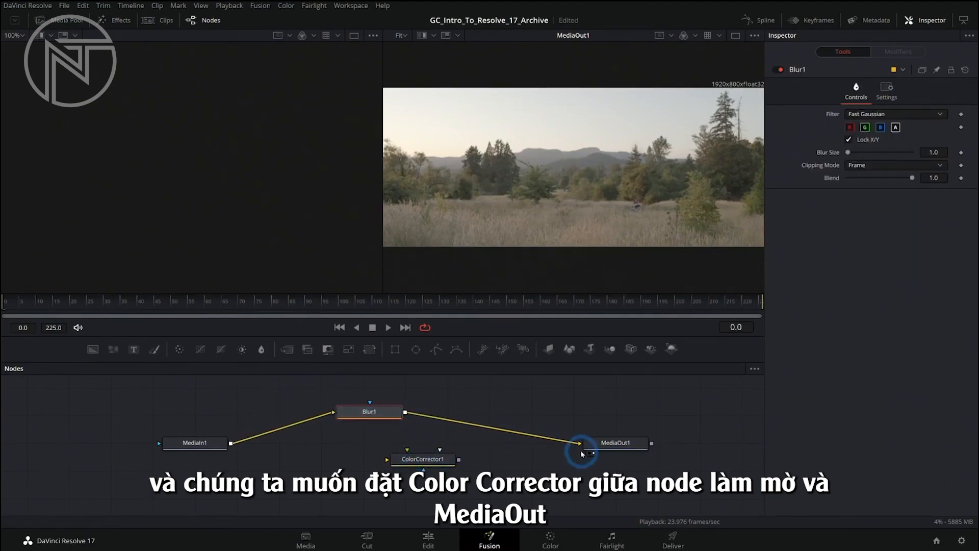
pyautogui.moveTo(437, 465); pyautogui.dragTo(524, 437)
pyautogui.click(521, 478)
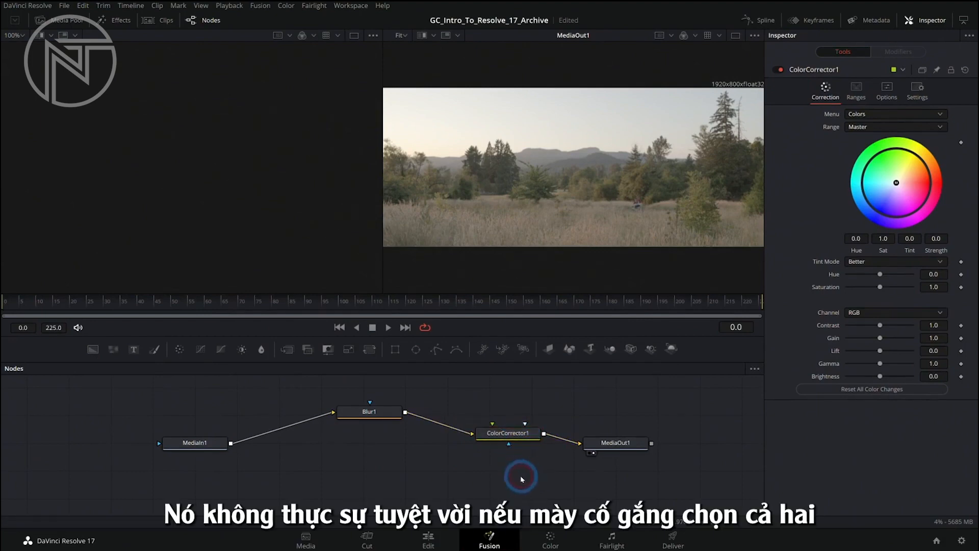
# Try to select ColorCorrector1 and Blur1 together, and undo the resulting connection change
pyautogui.click(522, 433)
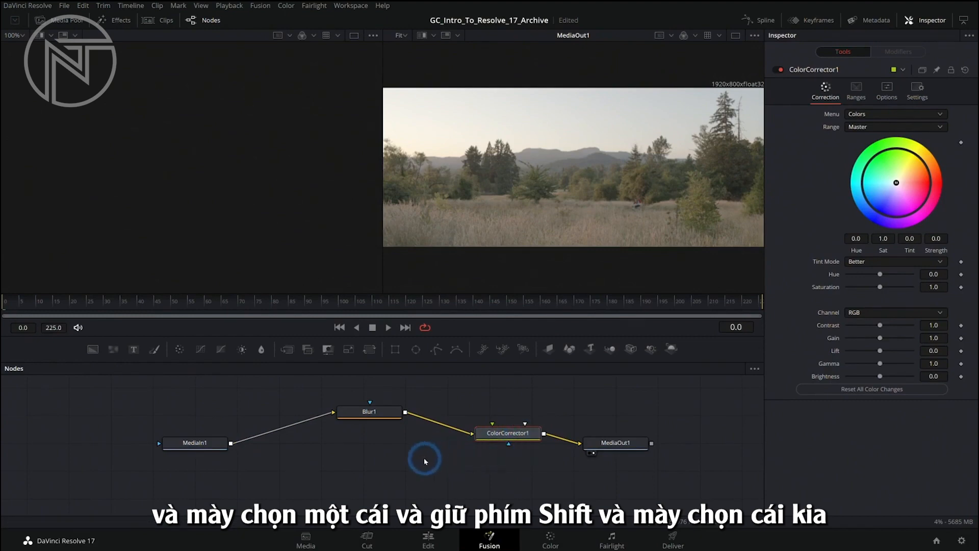
pyautogui.keyDown('shift'); pyautogui.click(378, 417); pyautogui.keyUp('shift')
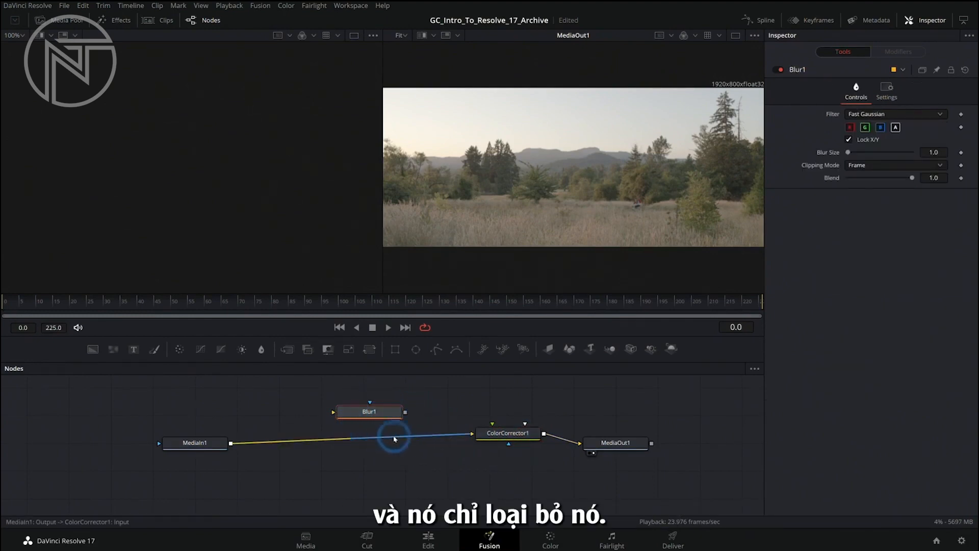
pyautogui.hotkey('ctrl', 'z')
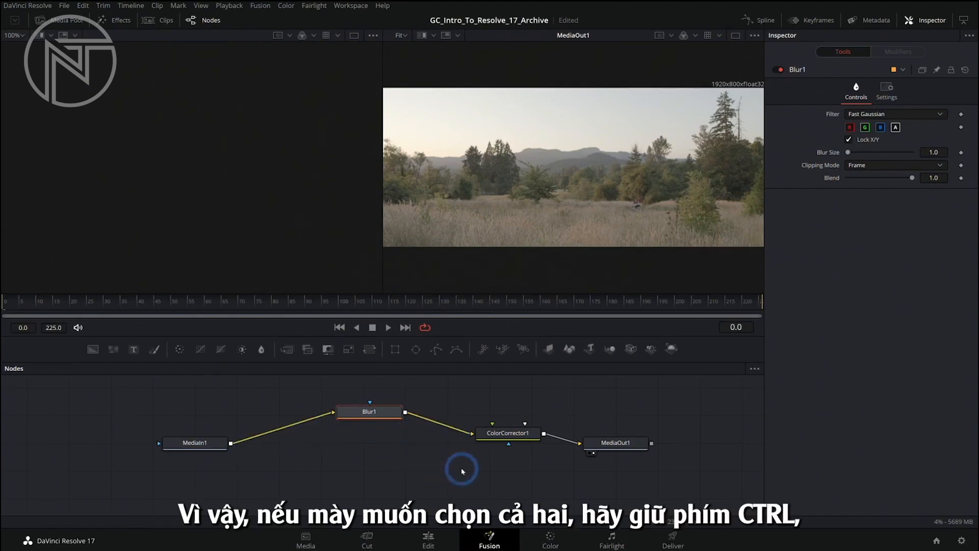
# Select both ColorCorrector1 and Blur1 and reposition them in the node chain with their connections intact
pyautogui.click(492, 464)
pyautogui.click(507, 433)
pyautogui.keyDown('ctrl'); pyautogui.click(381, 411); pyautogui.keyUp('ctrl')
pyautogui.moveTo(378, 411); pyautogui.dragTo(404, 437)
pyautogui.hotkey('ctrl', 'z')
# Delete the ColorCorrector1 and Blur1 nodes from the composition
pyautogui.click(508, 437)
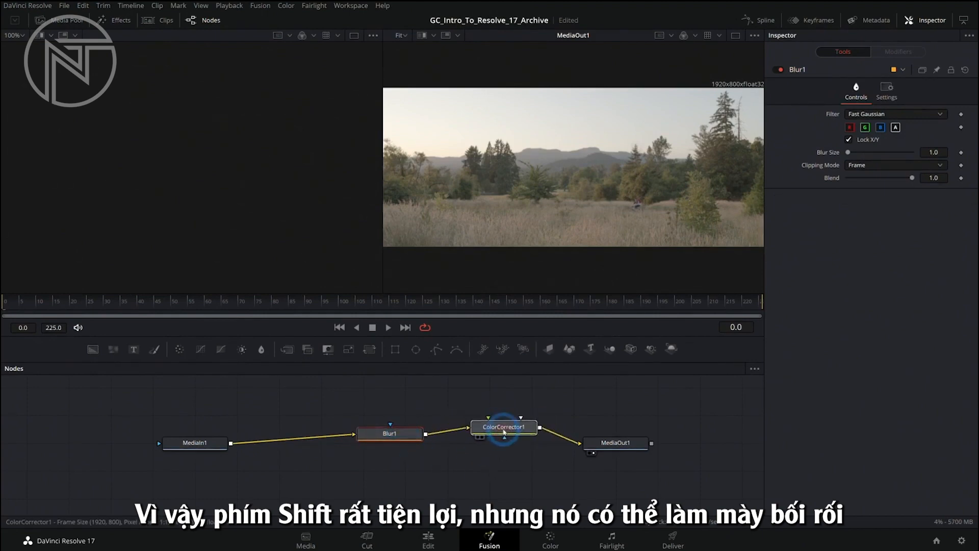
pyautogui.press('Delete')
pyautogui.click(412, 442)
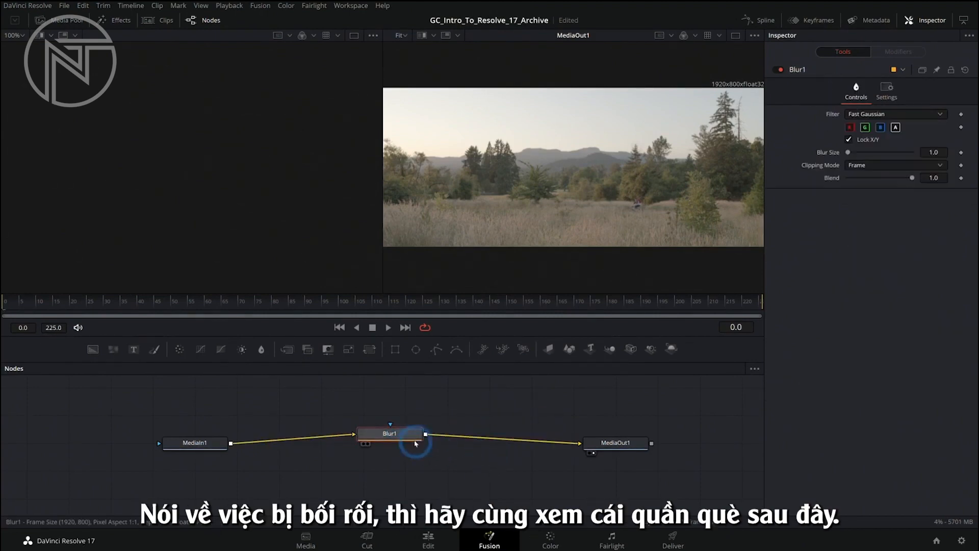
pyautogui.press('Delete')
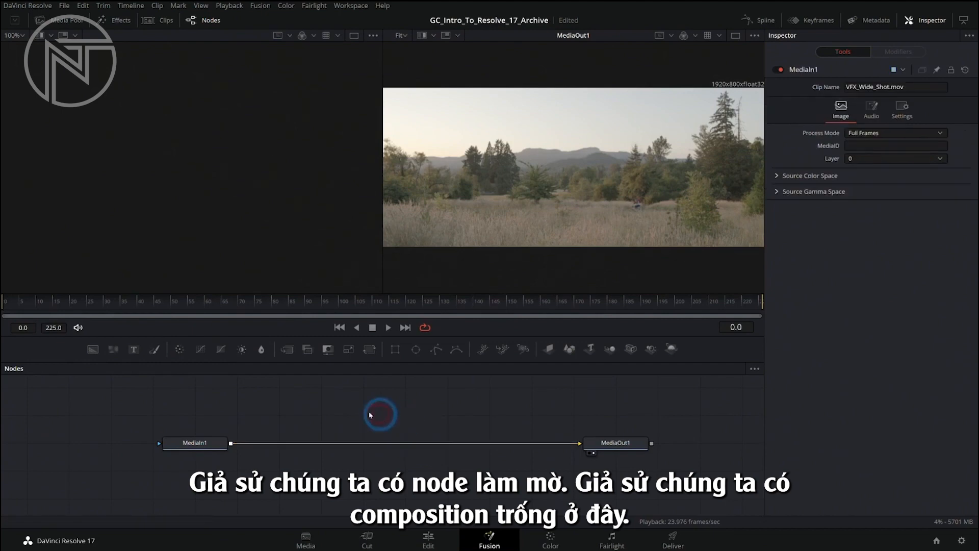
# Place a new Blur node on top of the MediaIn1–MediaOut1 line without connecting it, and set its Blur Size to 68.5
pyautogui.moveTo(261, 350); pyautogui.dragTo(463, 445)
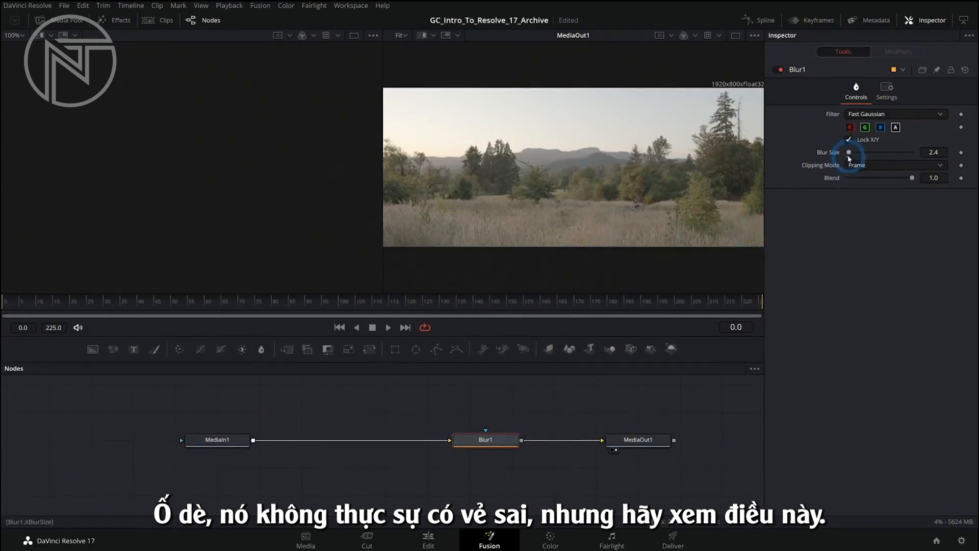
pyautogui.moveTo(857, 155); pyautogui.dragTo(889, 155)
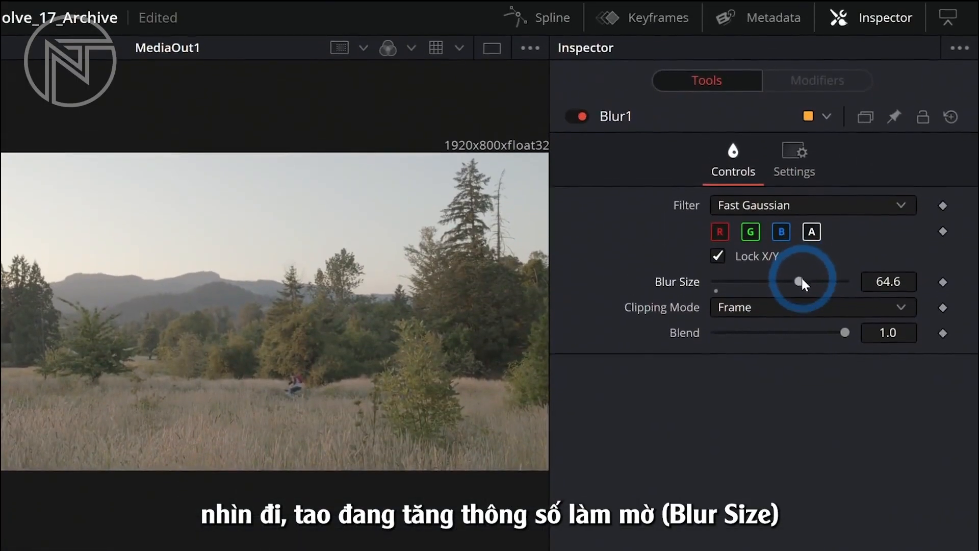
pyautogui.moveTo(800, 280); pyautogui.dragTo(806, 281)
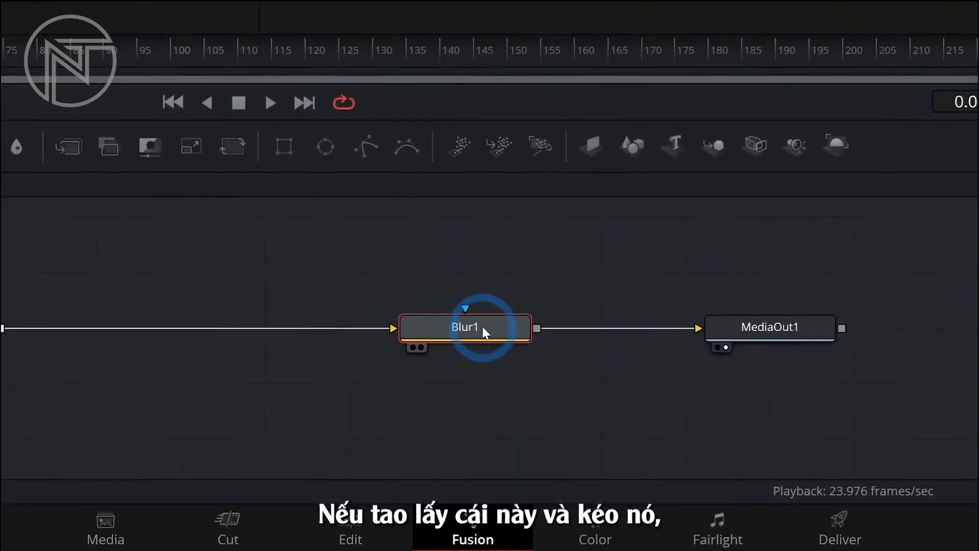
# Move Blur1 off the connection line and back over it to check whether it is really connected
pyautogui.moveTo(490, 438); pyautogui.dragTo(494, 423)
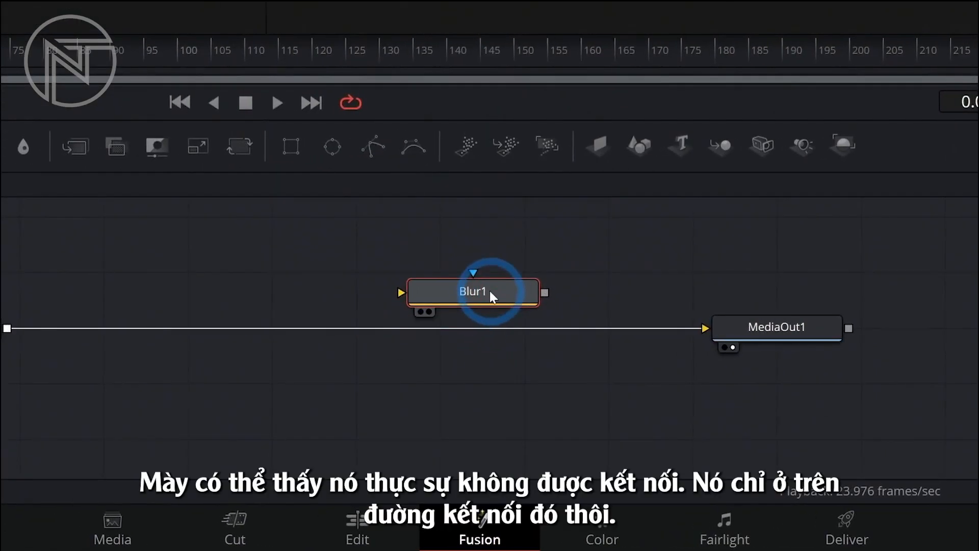
pyautogui.moveTo(468, 284); pyautogui.dragTo(489, 315)
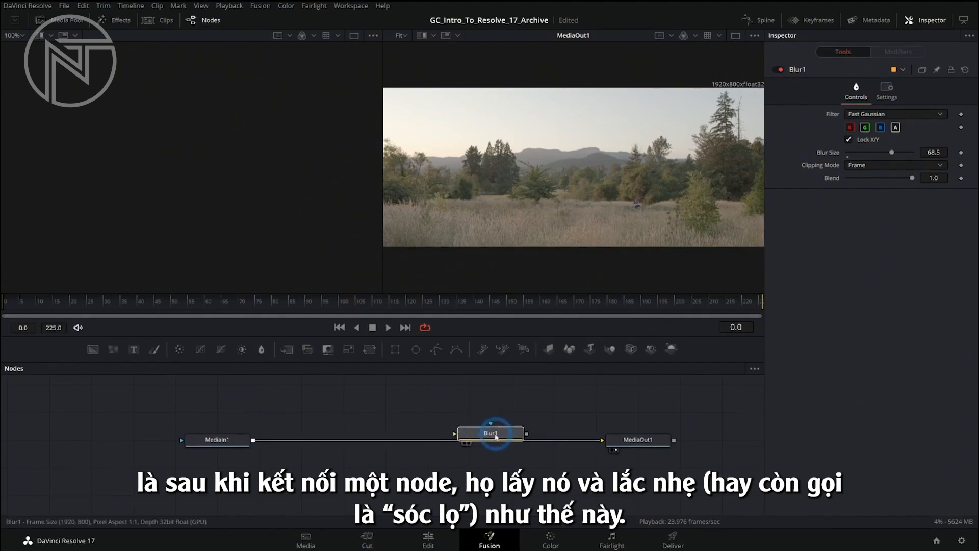
pyautogui.click(494, 441)
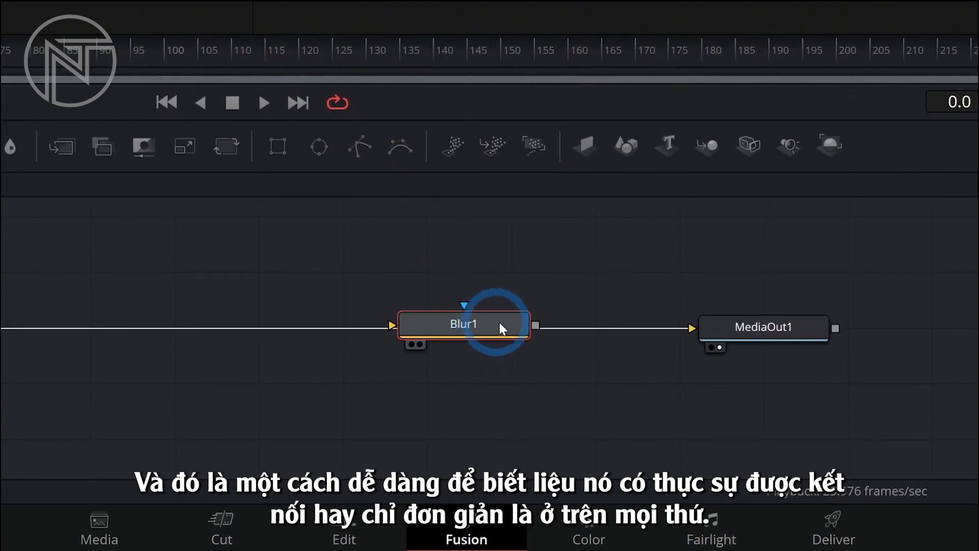
# Insert Blur1 into the connection between MediaIn1 and MediaOut1, and lower its Blur Size to 0.0
pyautogui.moveTo(508, 324); pyautogui.dragTo(510, 328)
pyautogui.moveTo(641, 329); pyautogui.dragTo(592, 333)
pyautogui.moveTo(460, 334)
pyautogui.mouseDown()
pyautogui.moveTo(338, 324)
pyautogui.moveTo(417, 340)
pyautogui.moveTo(393, 332)
pyautogui.moveTo(479, 333)
pyautogui.mouseUp()
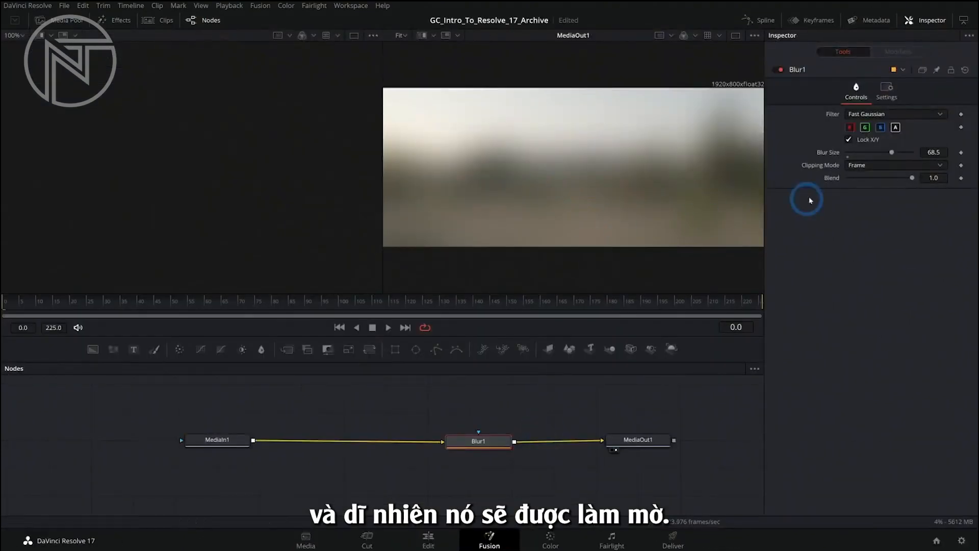
pyautogui.moveTo(889, 157); pyautogui.dragTo(856, 154)
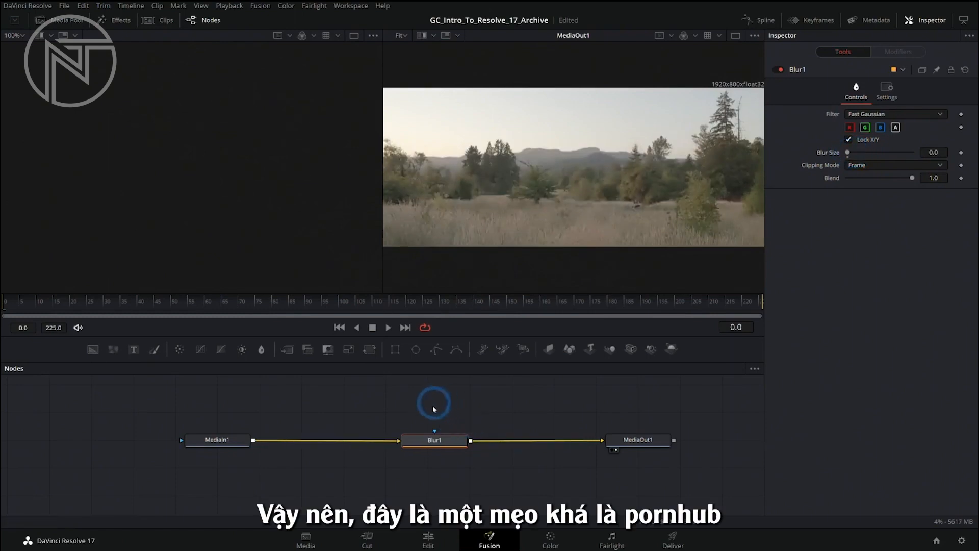
# Switch the MediaIn1 connection from Blur1's yellow input to its blue mask input, and move Blur1 around MediaIn1
pyautogui.moveTo(451, 440)
pyautogui.mouseDown()
pyautogui.moveTo(461, 437)
pyautogui.moveTo(451, 444)
pyautogui.mouseUp()
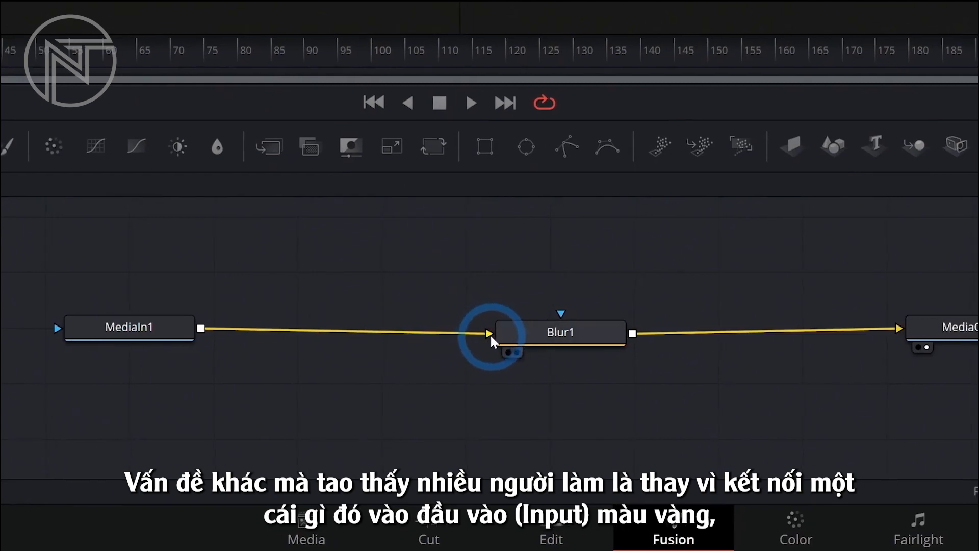
pyautogui.moveTo(488, 332); pyautogui.dragTo(576, 315)
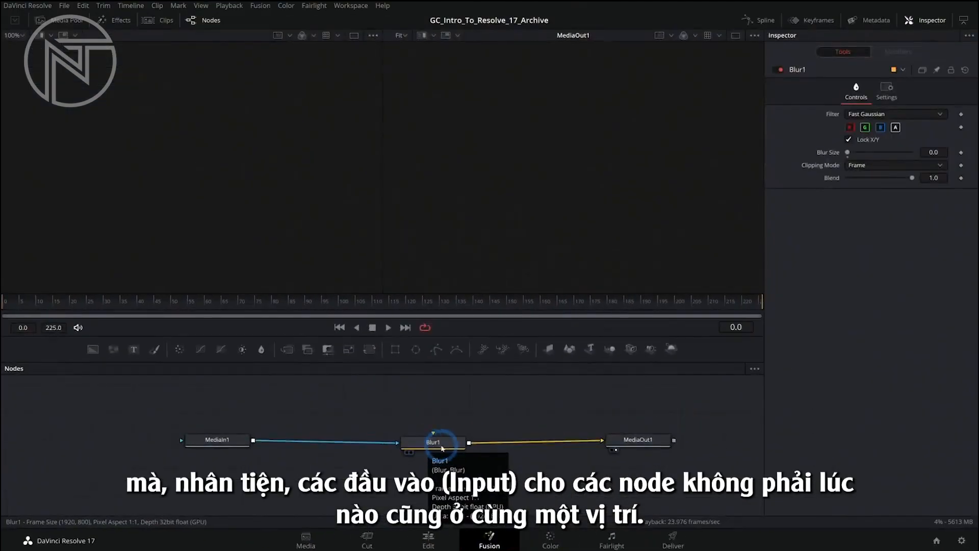
pyautogui.moveTo(439, 447); pyautogui.dragTo(112, 437)
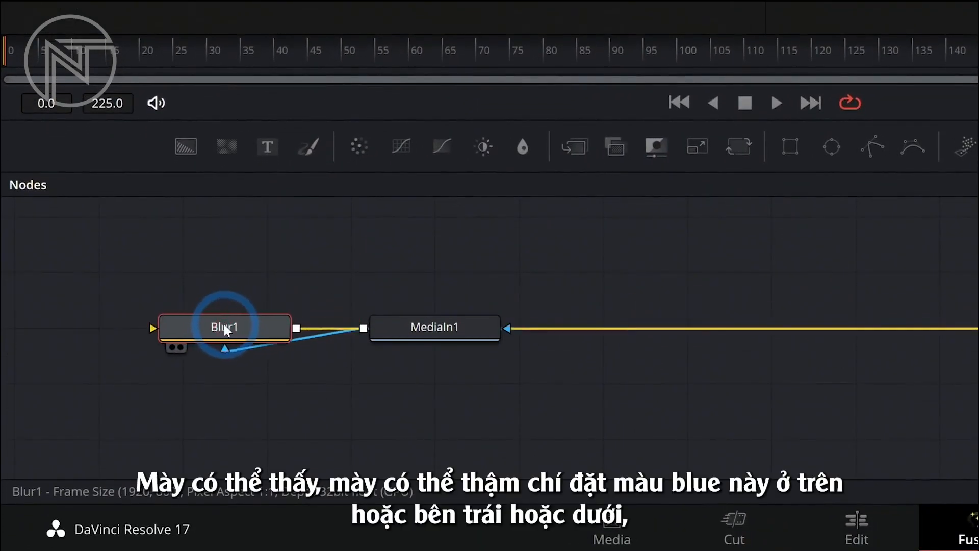
pyautogui.moveTo(224, 327); pyautogui.dragTo(444, 280)
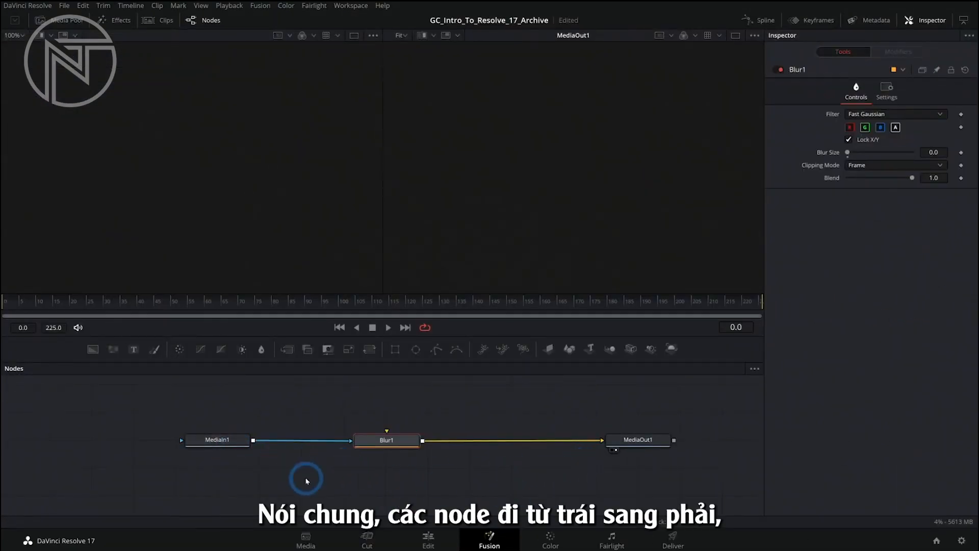
# Rearrange MediaIn1, Blur1 and MediaOut1 to run right to left, and return them to left-to-right order
pyautogui.moveTo(258, 457); pyautogui.dragTo(498, 501)
pyautogui.moveTo(648, 443); pyautogui.dragTo(180, 450)
pyautogui.moveTo(458, 485); pyautogui.dragTo(552, 445)
pyautogui.moveTo(409, 442); pyautogui.dragTo(403, 445)
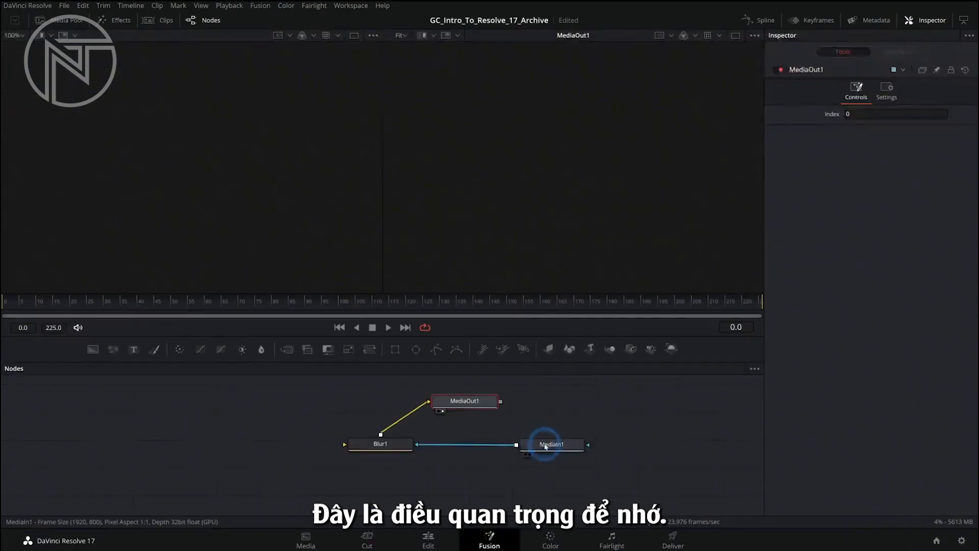
pyautogui.moveTo(537, 445); pyautogui.dragTo(247, 448)
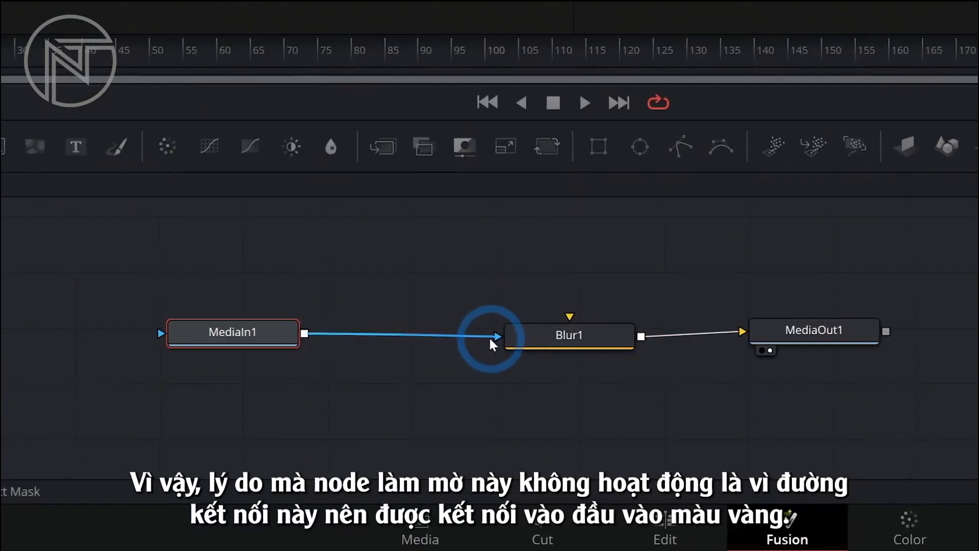
# Move the MediaIn1 connection from Blur1's blue mask input to its yellow input
pyautogui.moveTo(489, 335); pyautogui.dragTo(405, 288)
pyautogui.moveTo(490, 289); pyautogui.dragTo(656, 317)
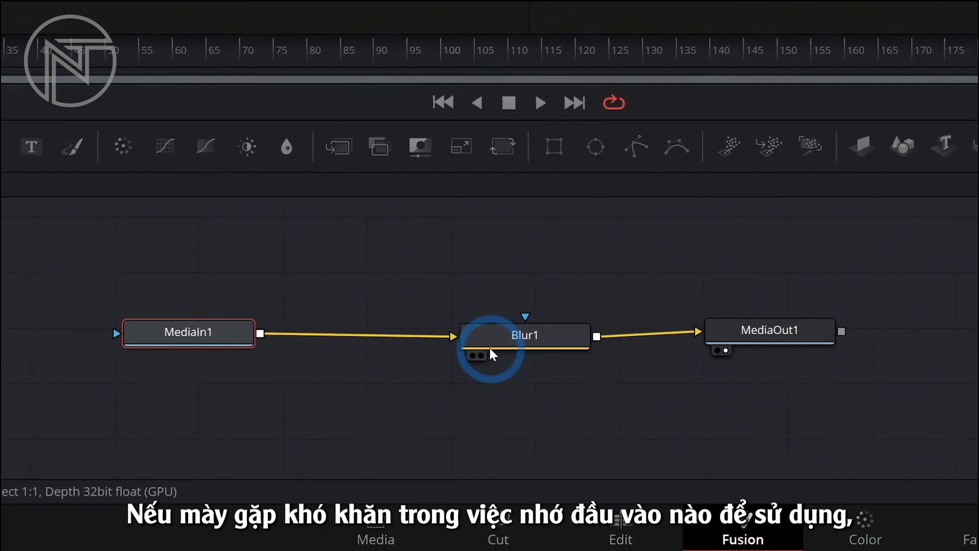
# Link MediaIn1's output to the body of Blur1 again, choosing Input instead of Effect Mask
pyautogui.click(490, 337)
pyautogui.moveTo(489, 332); pyautogui.dragTo(581, 313)
pyautogui.moveTo(489, 316); pyautogui.dragTo(631, 345)
pyautogui.moveTo(490, 337); pyautogui.dragTo(521, 357)
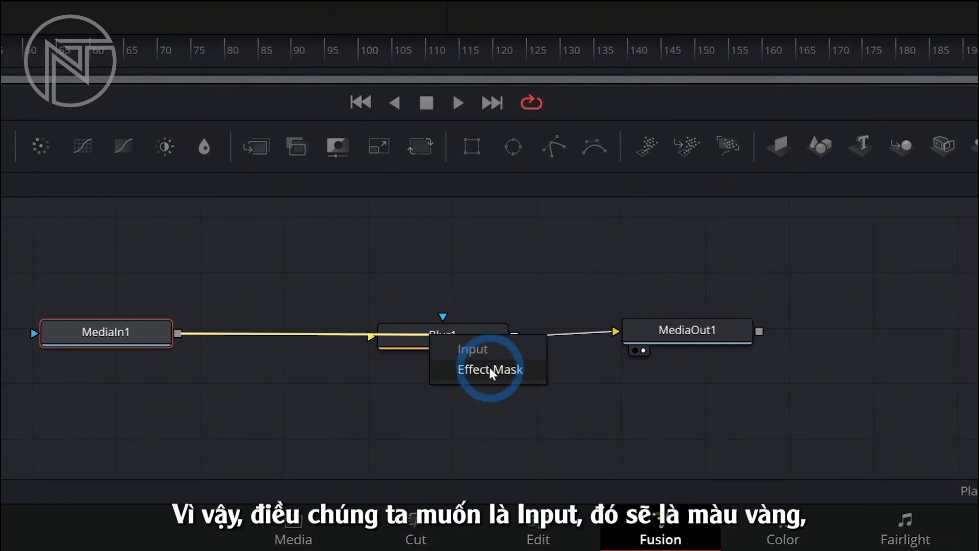
pyautogui.click(489, 355)
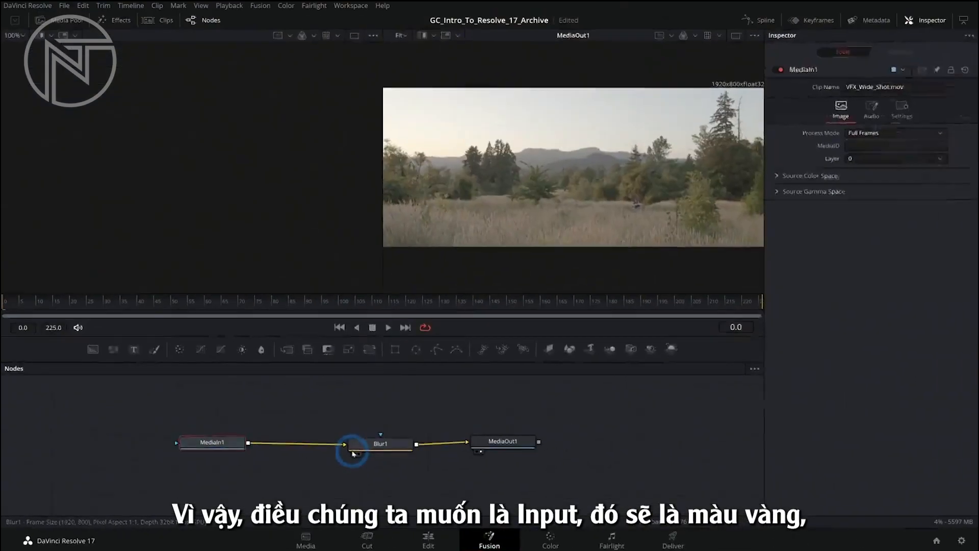
# Select the Blur1 node and set its Blur Size to 20.0
pyautogui.click(403, 340)
pyautogui.moveTo(849, 153); pyautogui.dragTo(858, 164)
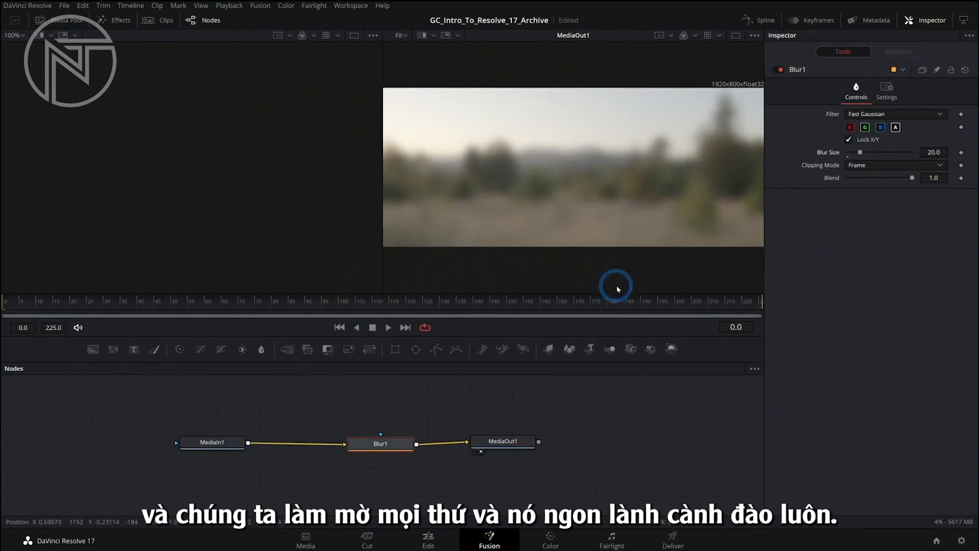